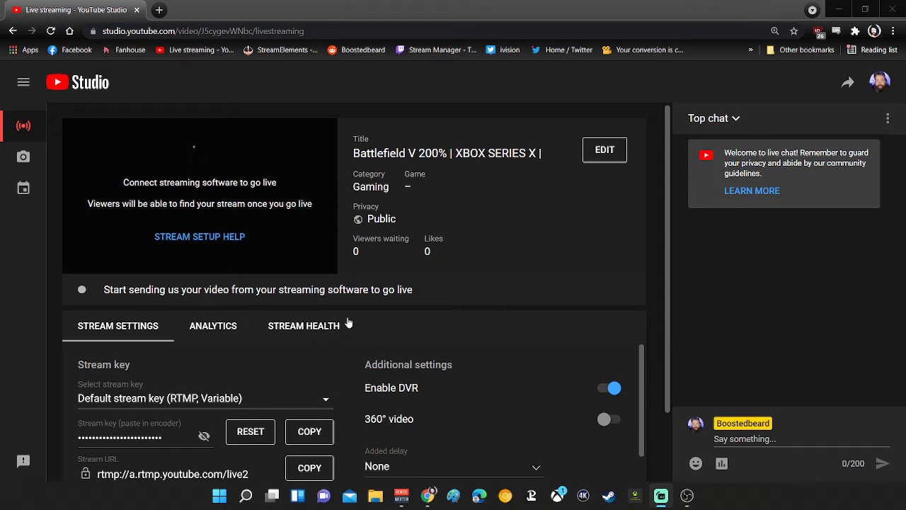
# Step: Start creating a new stream key and name it "new vp9 @ 1080"
pyautogui.click(324, 402)
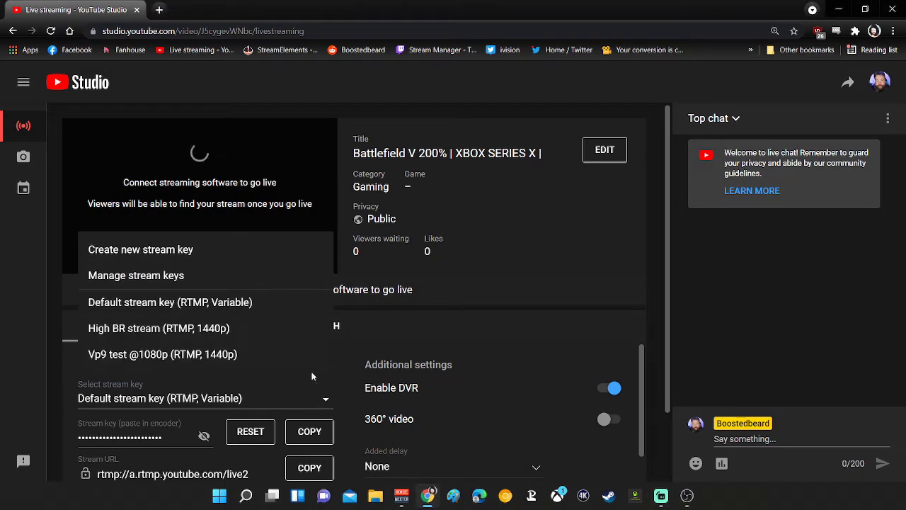
pyautogui.click(223, 254)
pyautogui.click(357, 177)
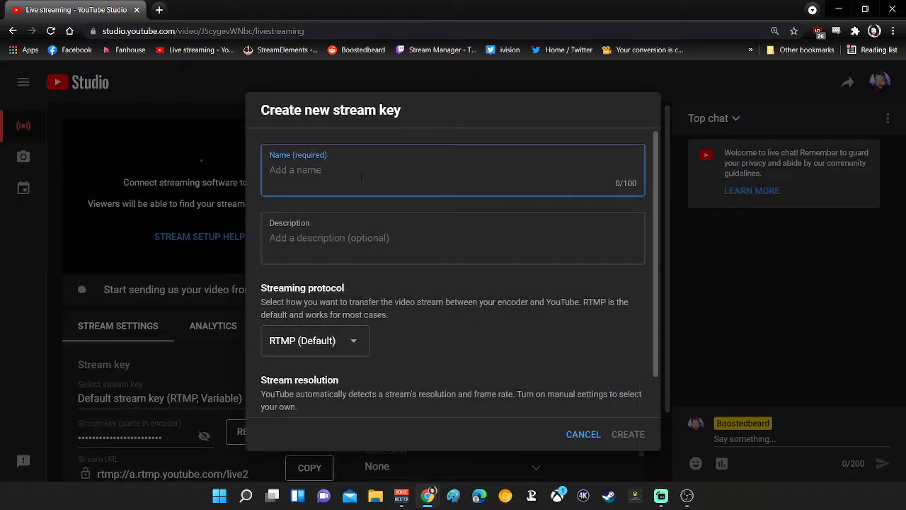
pyautogui.write('new ')
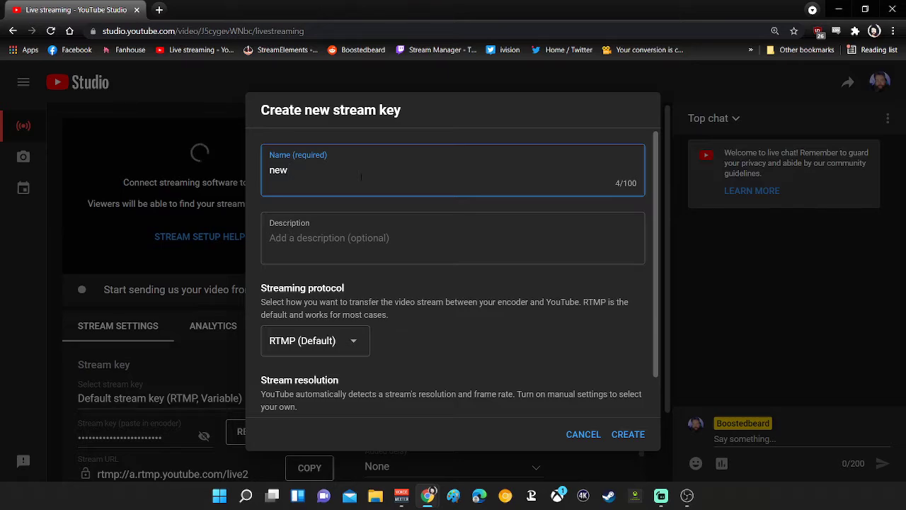
pyautogui.write('vp9 @ 1080')
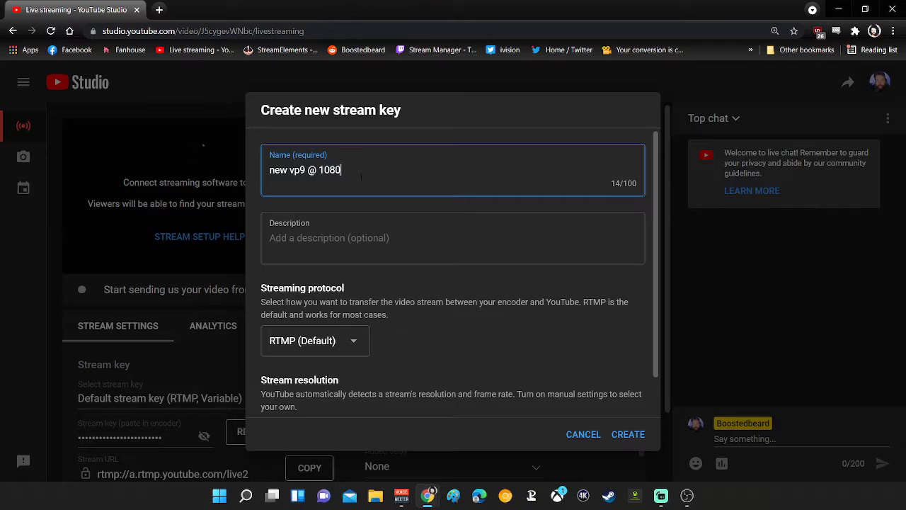
# Step: Turn on manual settings for the stream key, set 1440p (6 Mbps - 13Mbps) with the 60 fps option, and create the key
pyautogui.scroll(-1, 358, 257)
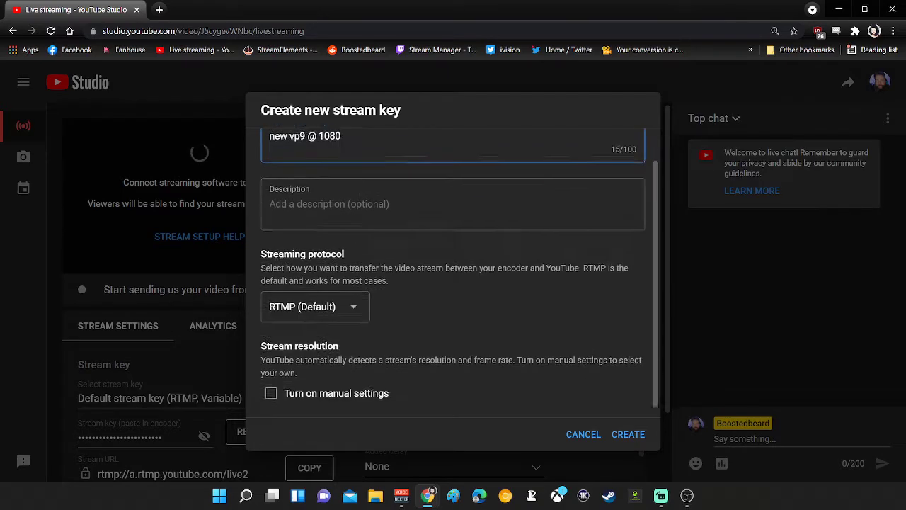
pyautogui.click(315, 384)
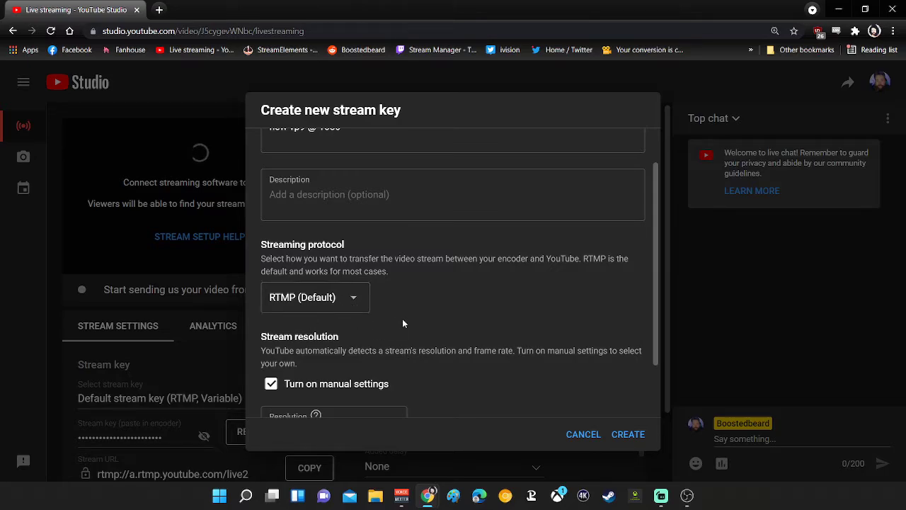
pyautogui.scroll(-1, 402, 319)
pyautogui.scroll(-1, 424, 344)
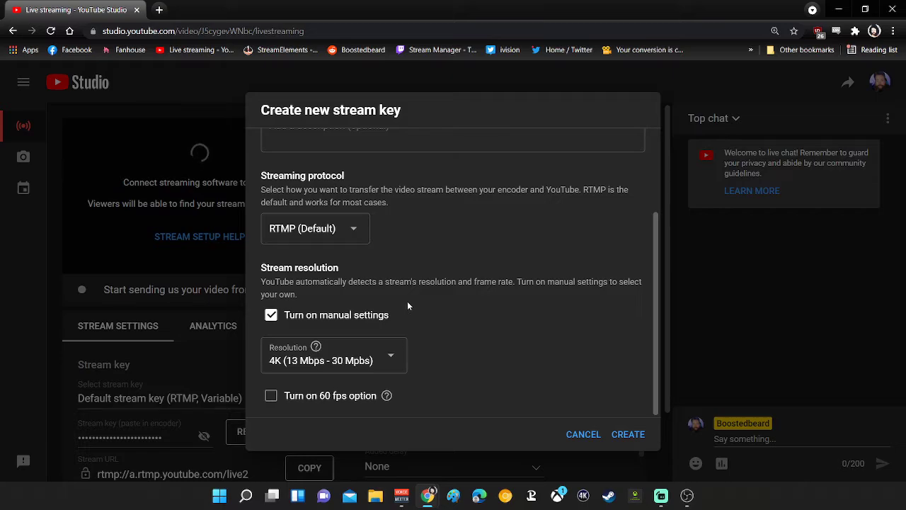
pyautogui.click(374, 348)
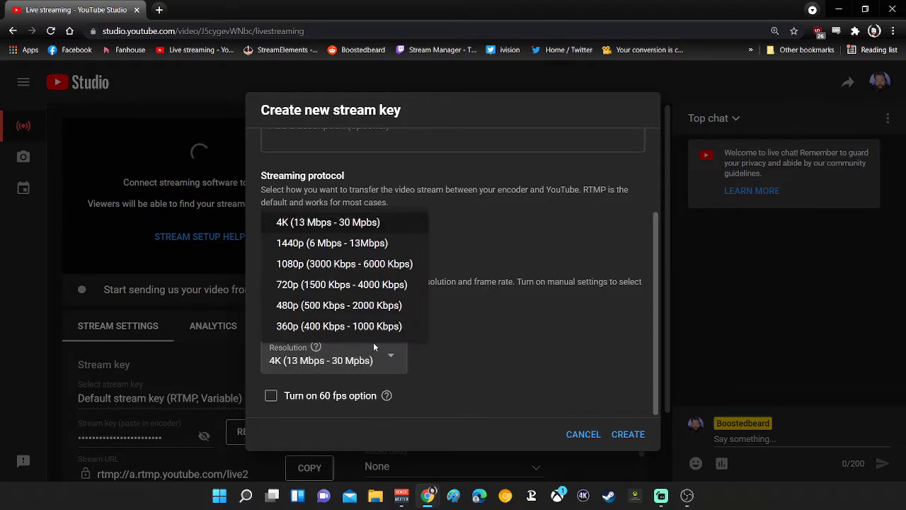
pyautogui.click(337, 243)
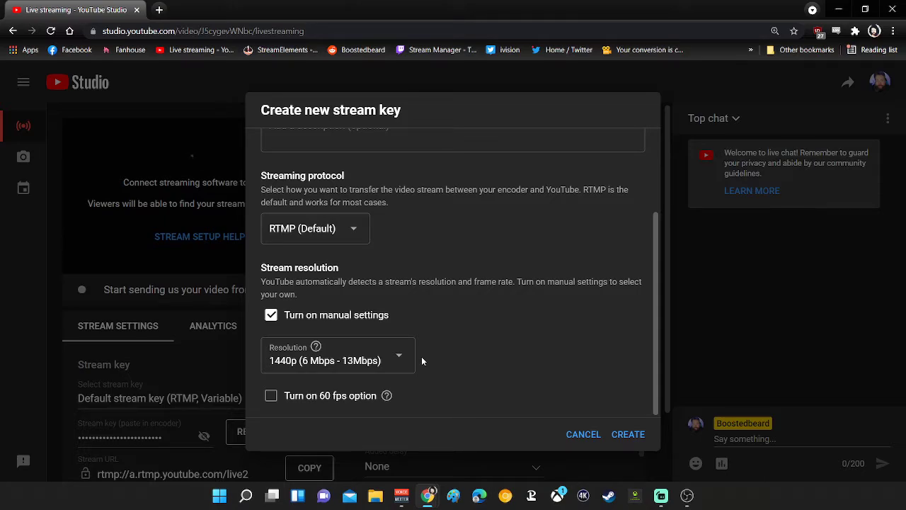
pyautogui.click(322, 397)
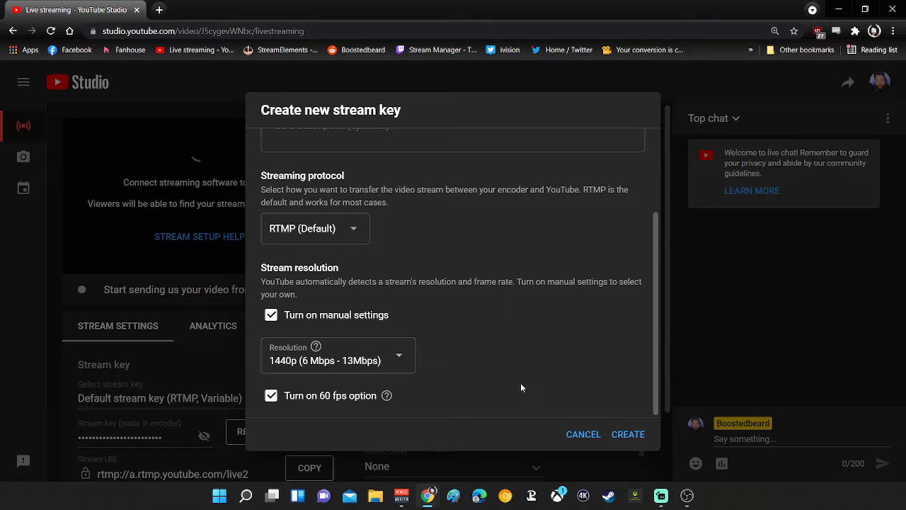
pyautogui.click(630, 434)
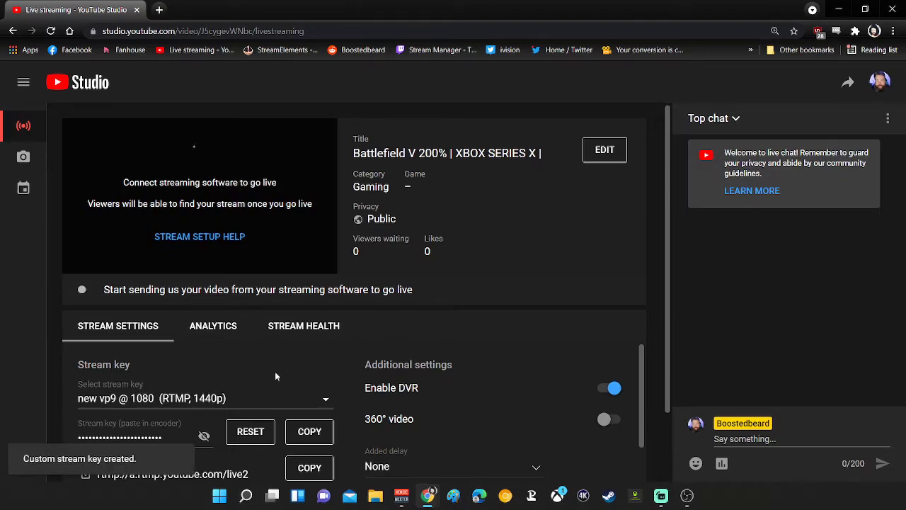
pyautogui.scroll(-2, 276, 376)
pyautogui.scroll(2, 241, 403)
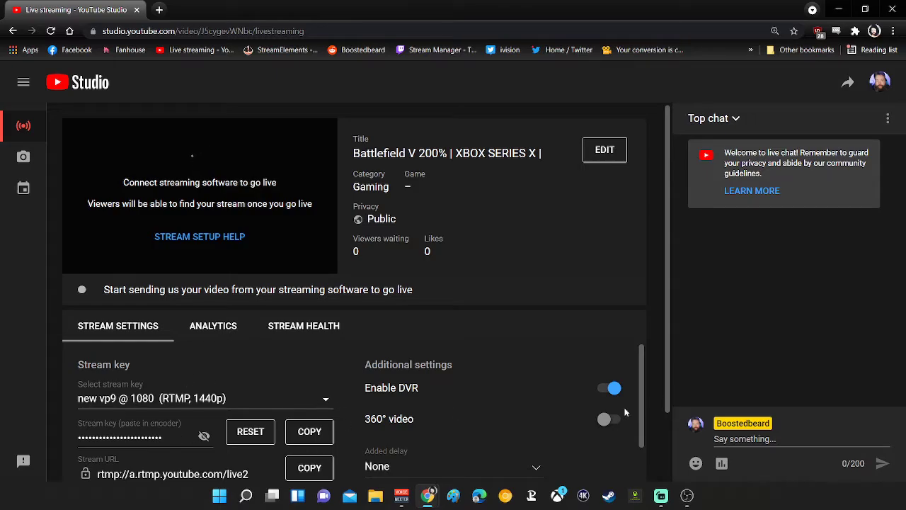
# Step: Switch to OBS, check the canvas and output resolutions in the video settings, and return to YouTube Studio in the browser
pyautogui.click(686, 495)
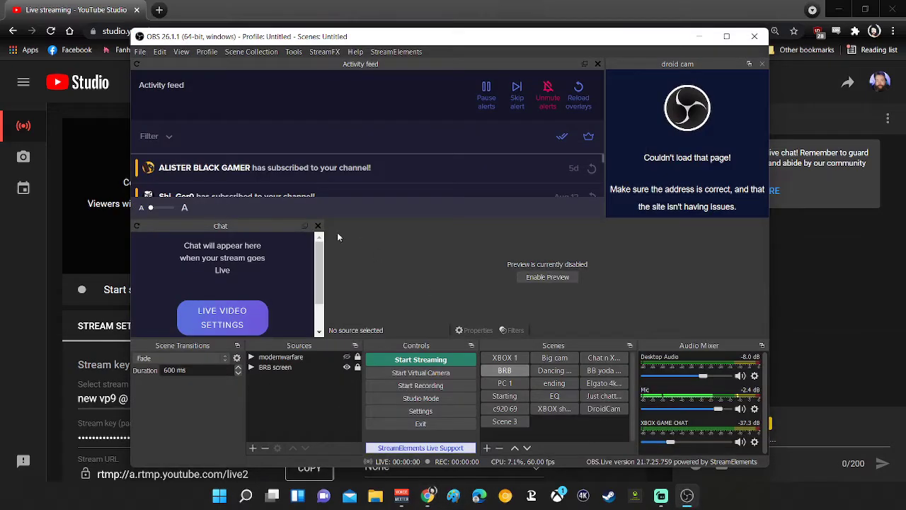
pyautogui.click(420, 411)
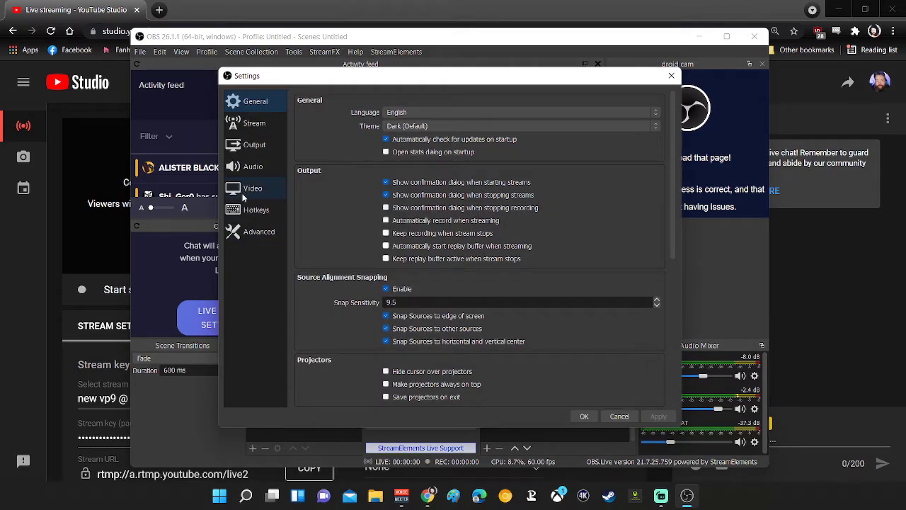
pyautogui.click(243, 193)
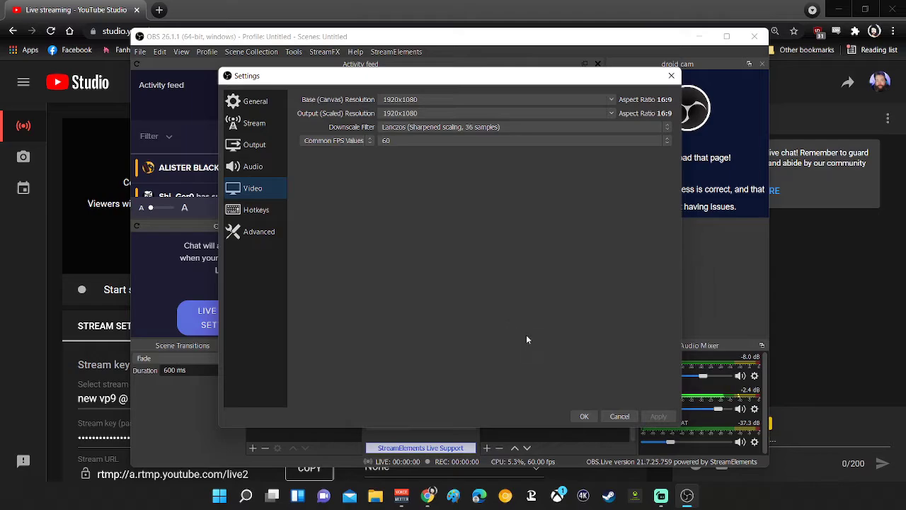
pyautogui.click(584, 417)
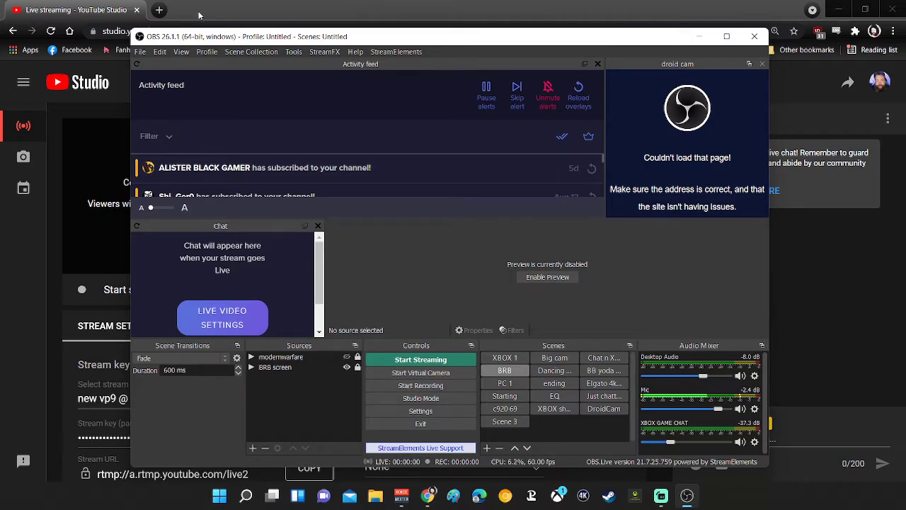
pyautogui.click(427, 495)
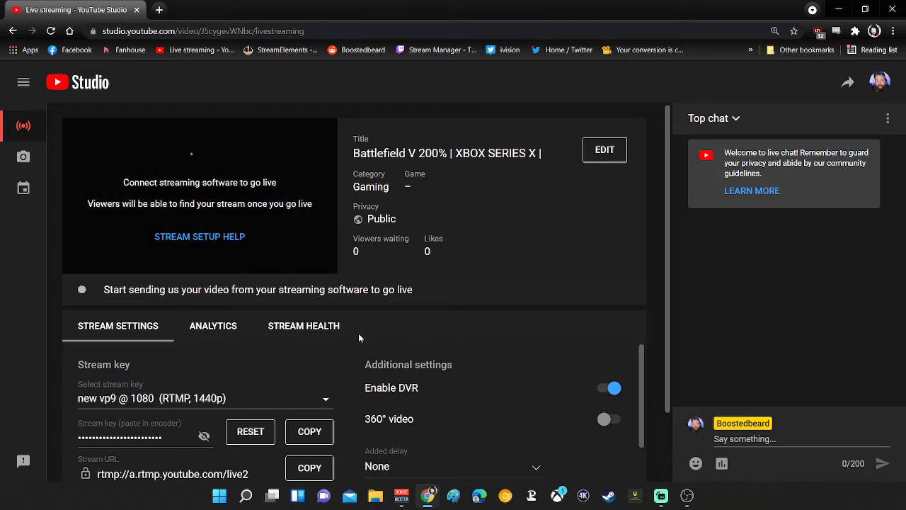
pyautogui.click(157, 9)
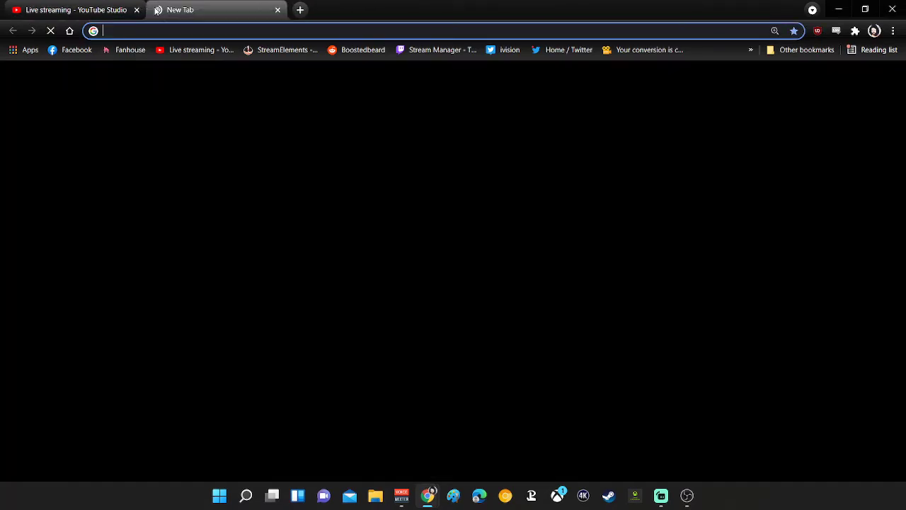
pyautogui.click(120, 10)
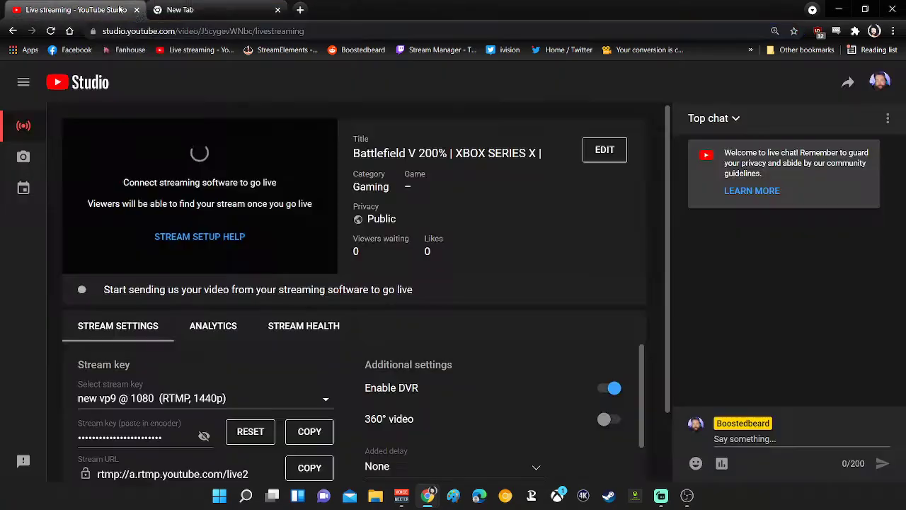
pyautogui.rightClick(266, 308)
pyautogui.press('Escape')
pyautogui.rightClick(194, 204)
pyautogui.rightClick(217, 190)
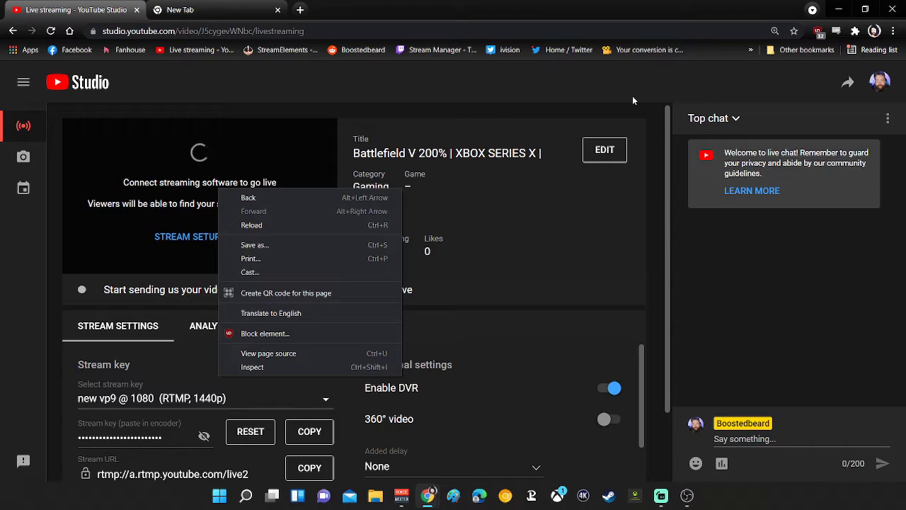
# Step: Go to your own channel page and play the uploaded "Battlefront 2 PEW PEW'S" stream in full screen
pyautogui.click(879, 82)
pyautogui.click(879, 81)
pyautogui.click(879, 81)
pyautogui.click(879, 81)
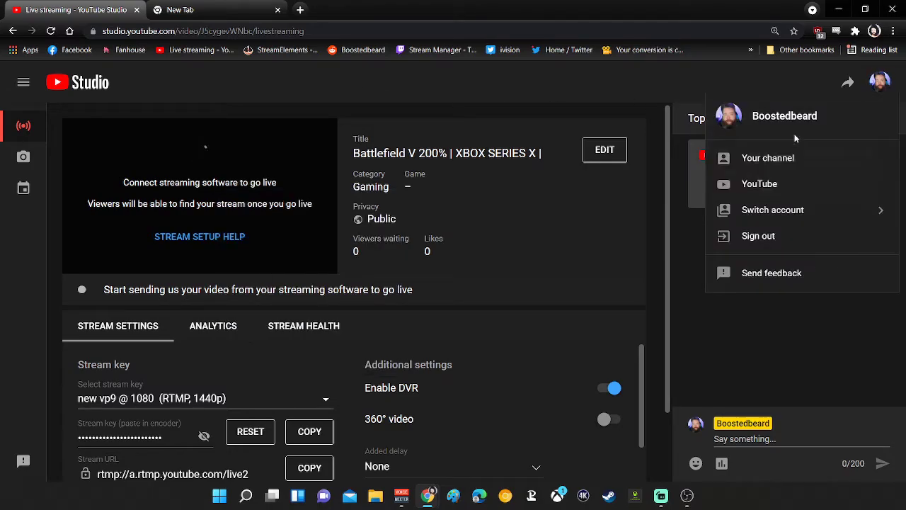
pyautogui.click(757, 158)
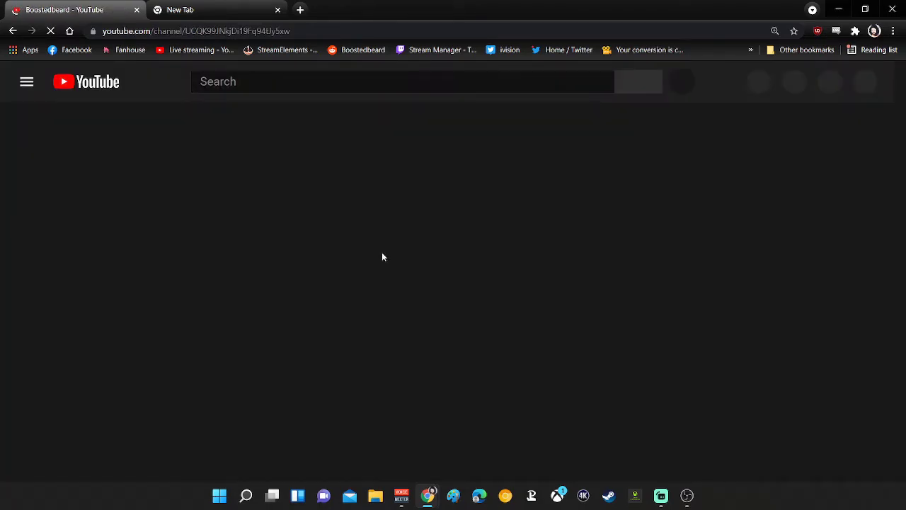
pyautogui.scroll(-2, 255, 333)
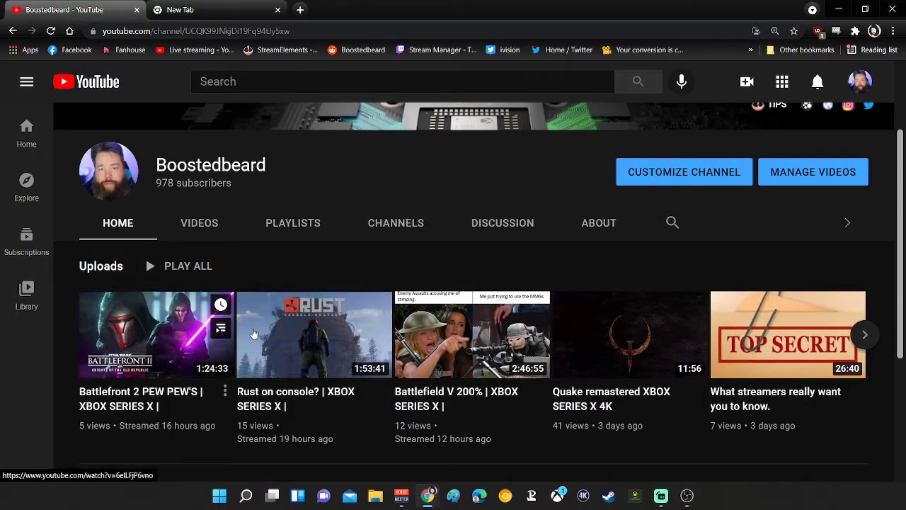
pyautogui.click(201, 343)
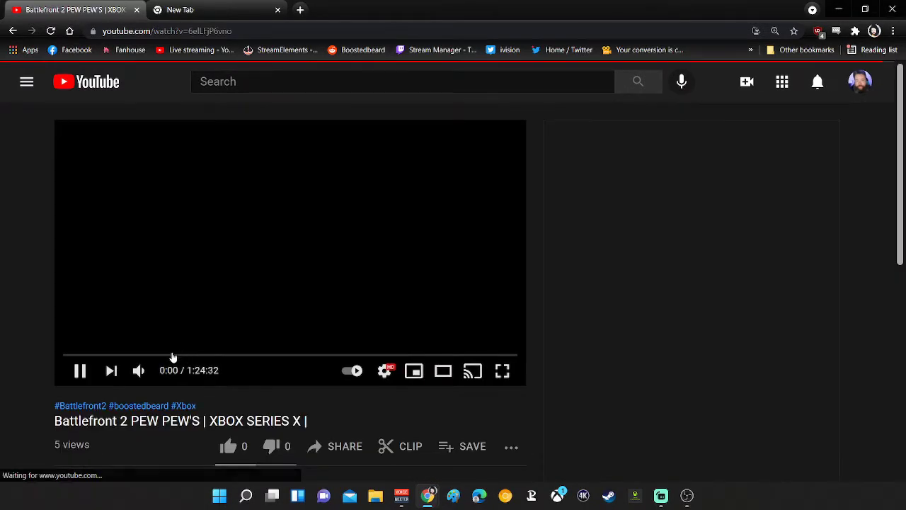
pyautogui.click(508, 370)
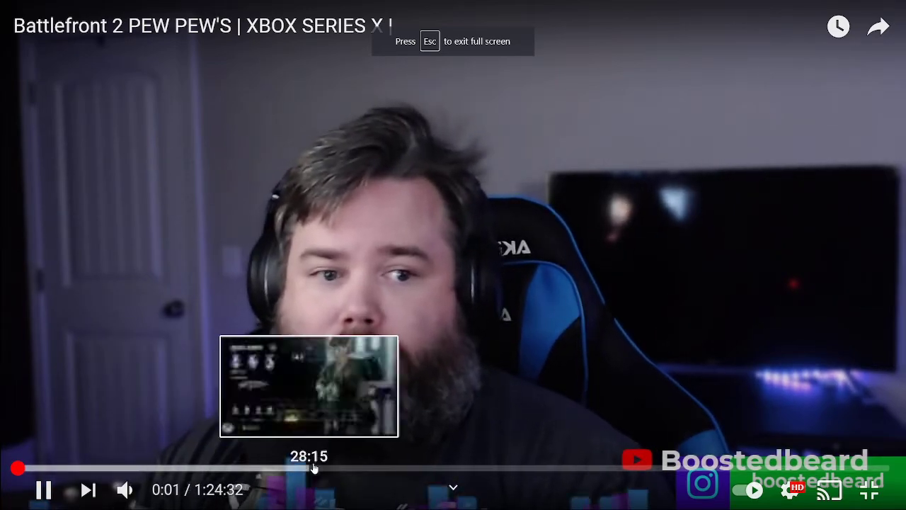
# Step: Mute the video and skip ahead to gameplay at about 49:50
pyautogui.click(314, 468)
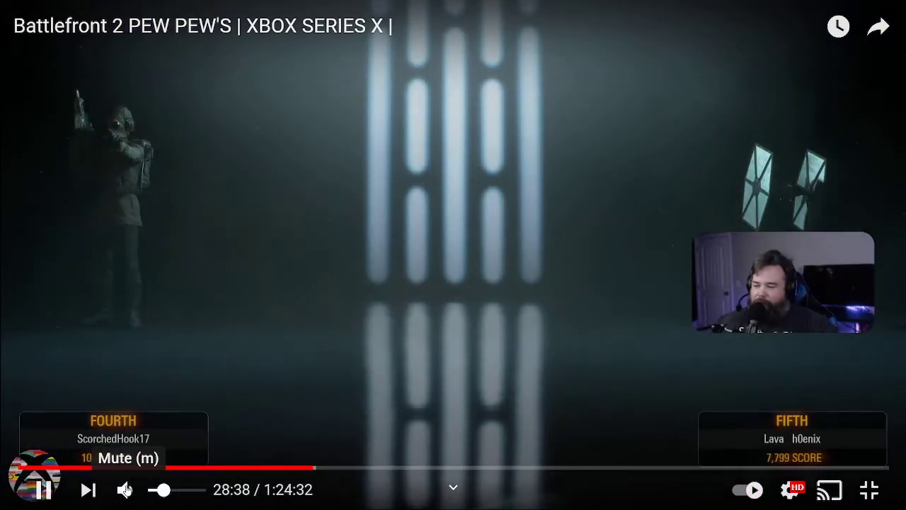
pyautogui.click(124, 489)
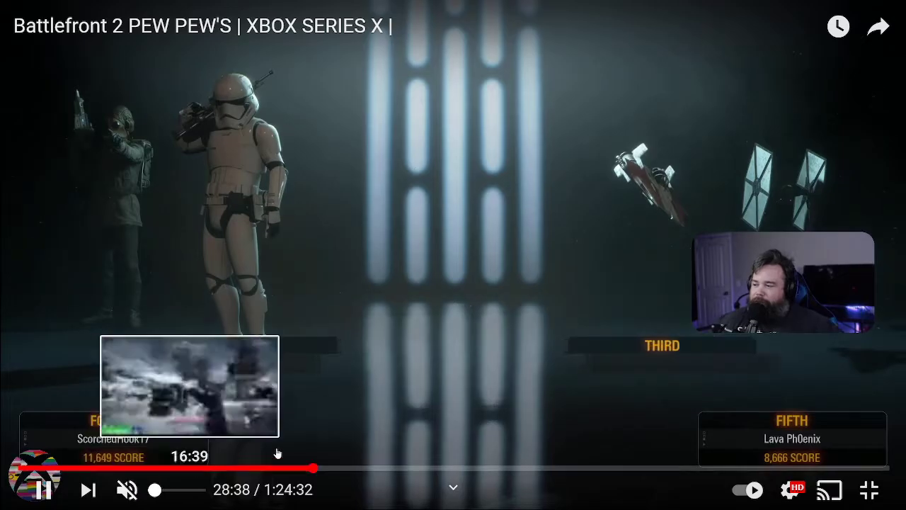
pyautogui.click(479, 467)
pyautogui.click(532, 468)
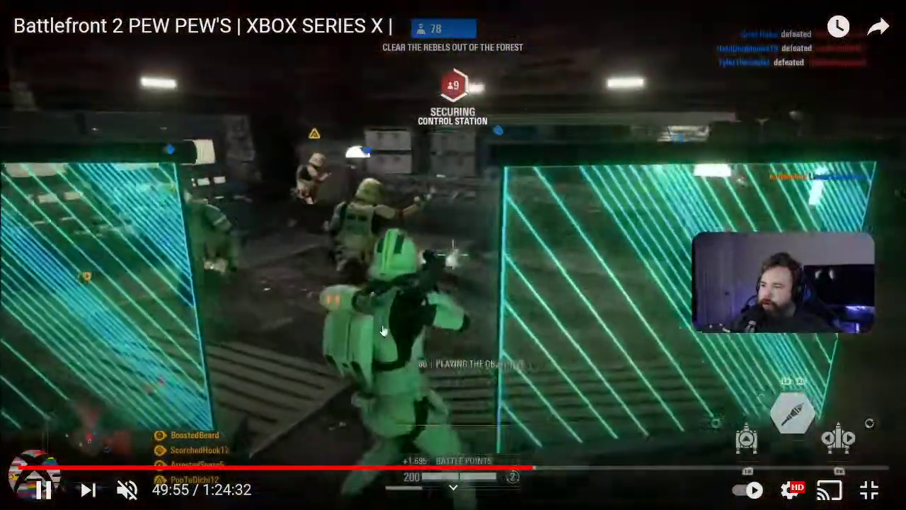
# Step: Show Stats for nerds on the video and pause it at 50:04 to examine the codec and resolution
pyautogui.rightClick(386, 330)
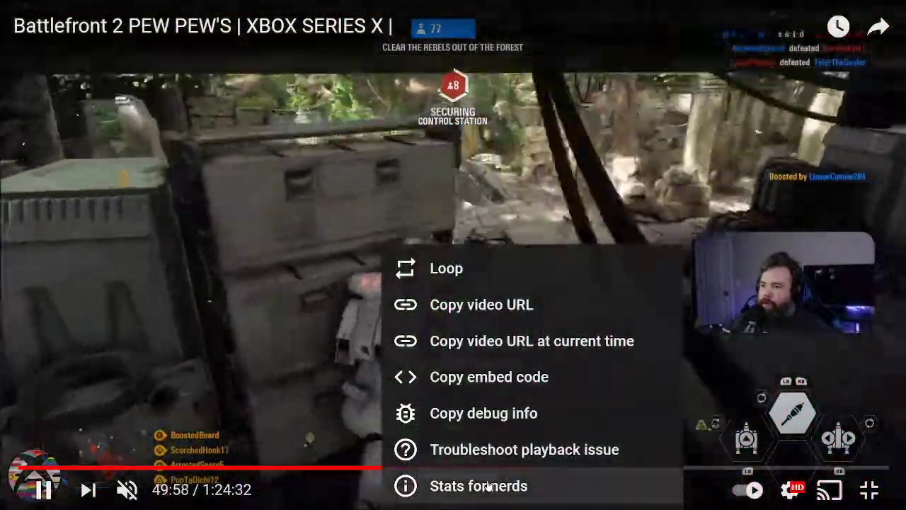
pyautogui.click(488, 485)
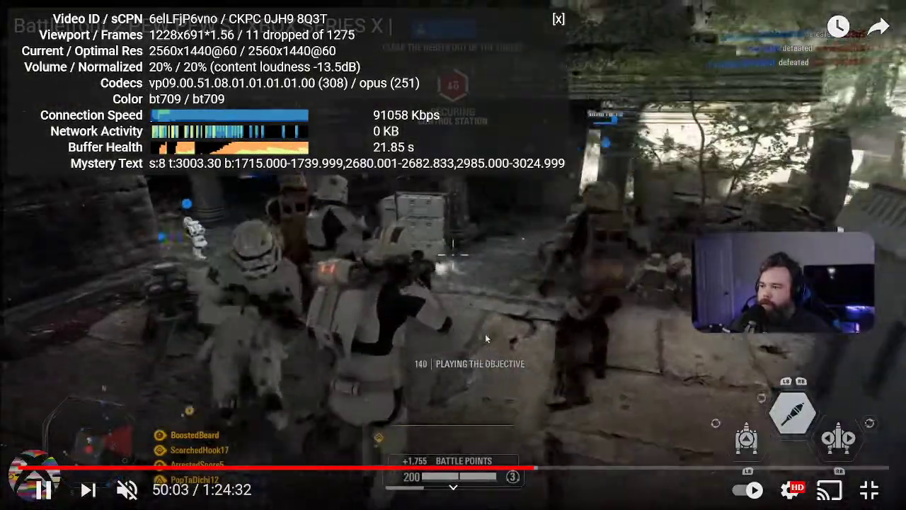
pyautogui.click(493, 293)
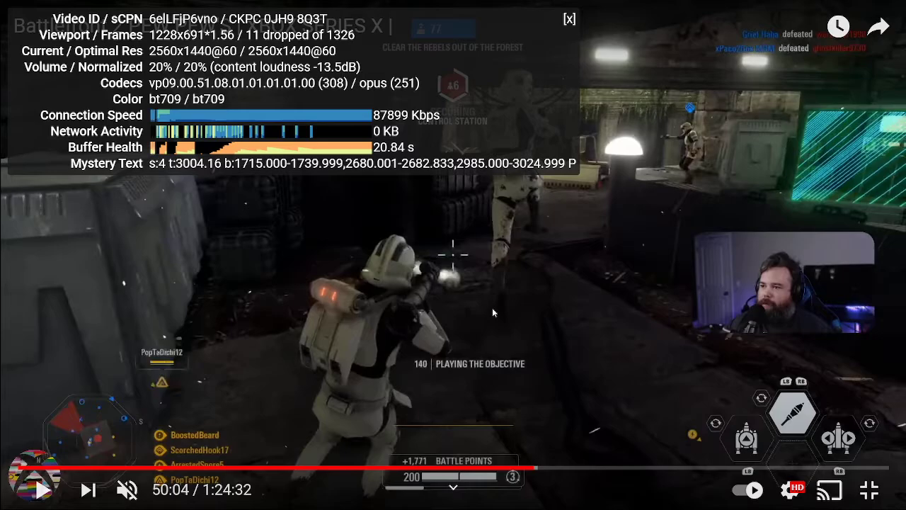
pyautogui.click(559, 331)
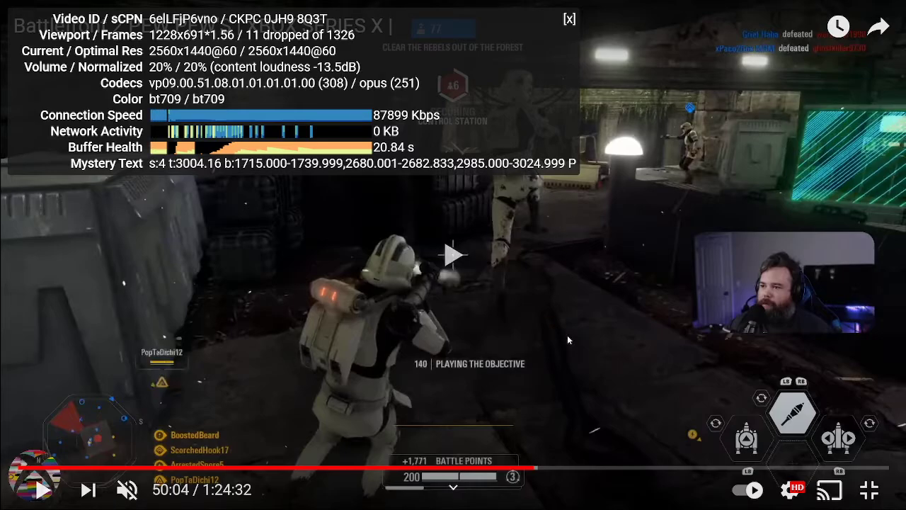